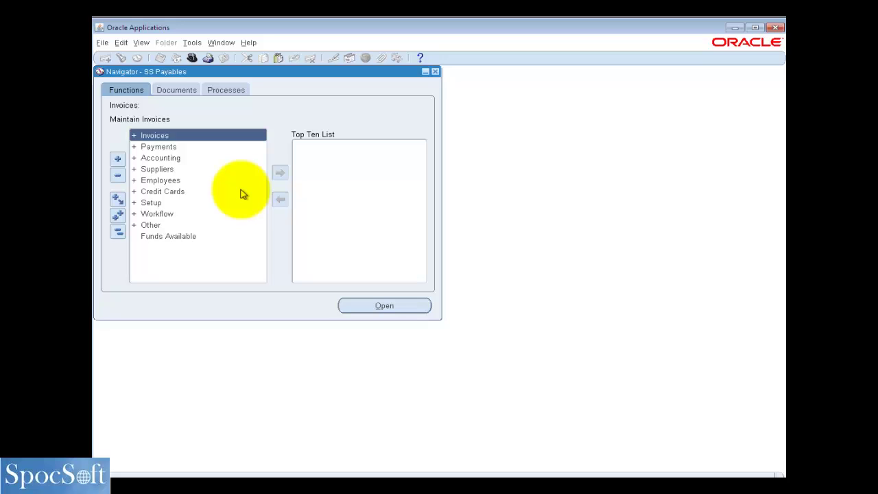
Open the Suppliers Entry page and maximize the browser window.
left_click(169, 172)
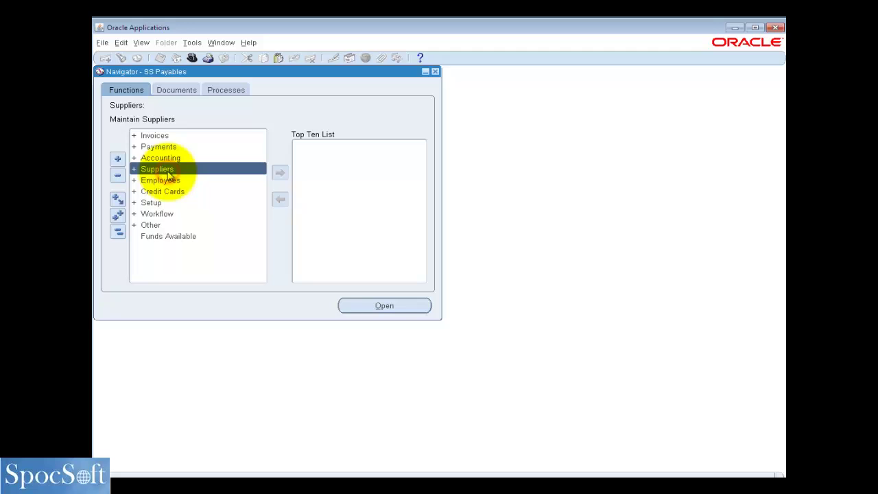
double_click(170, 172)
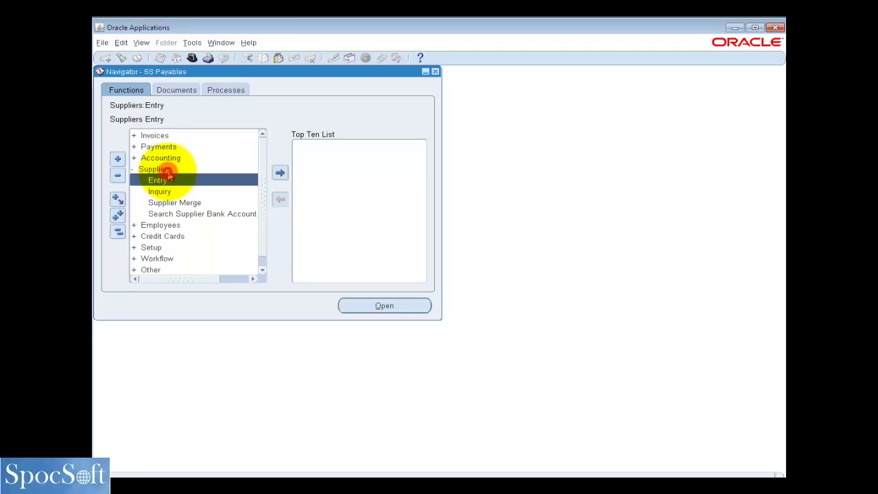
double_click(168, 180)
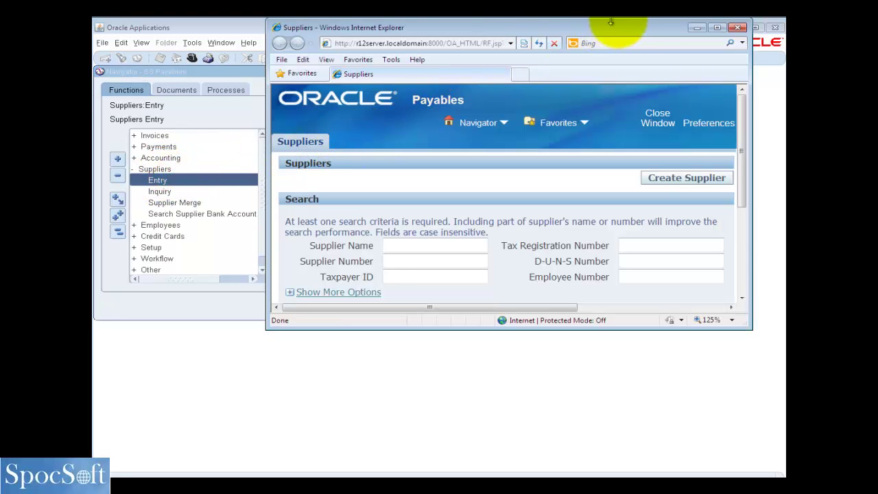
double_click(614, 28)
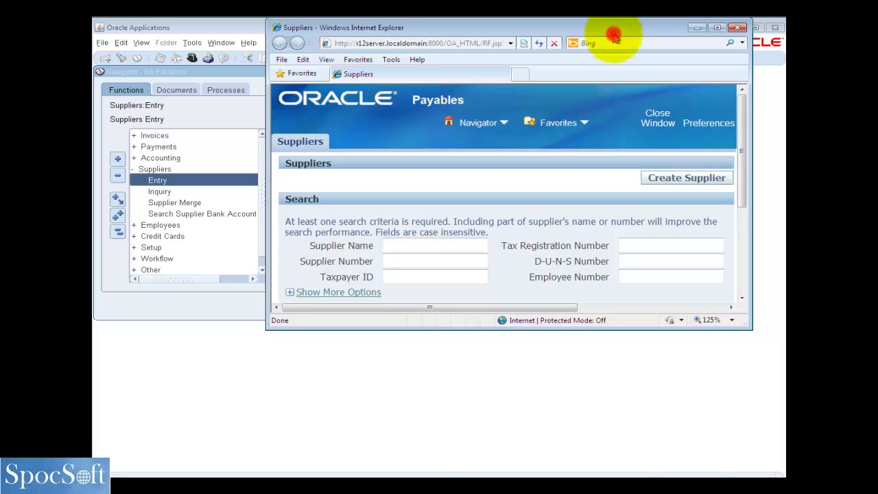
Search for supplier HP and open its Contact Directory.
left_click(232, 237)
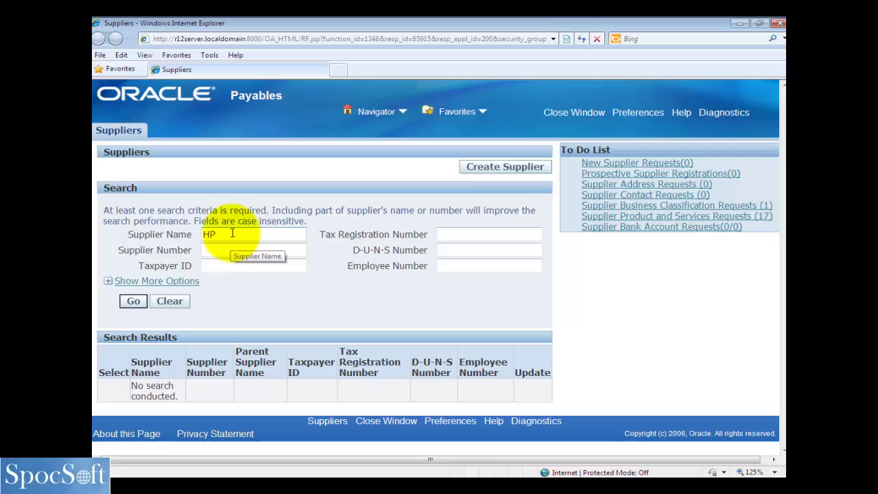
left_click(133, 301)
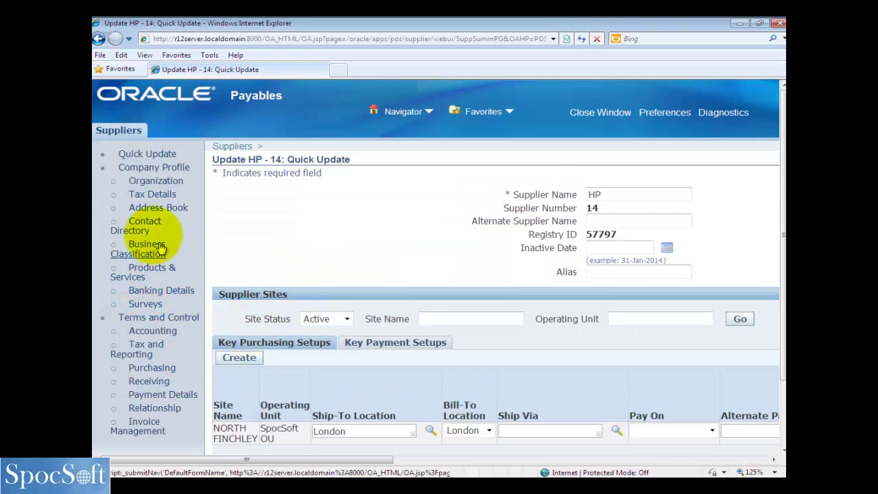
left_click(146, 225)
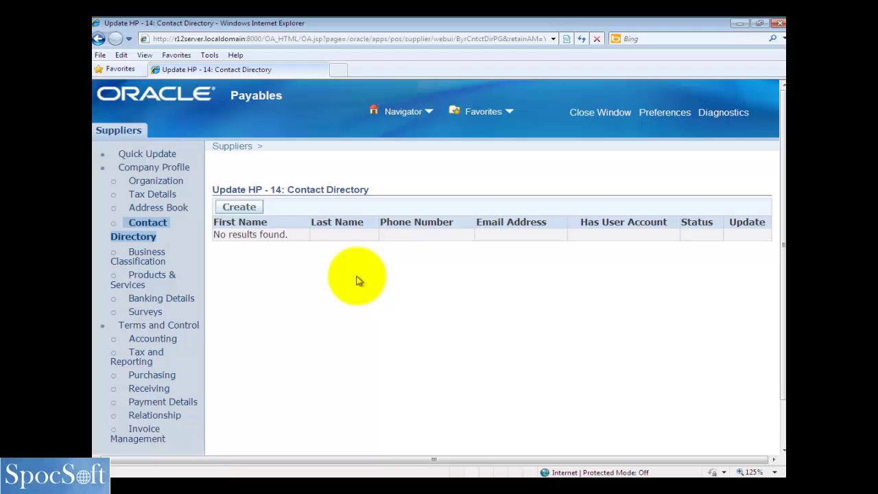
Create a new HP contact with title Mr. and the contact's first and last name.
left_click(251, 207)
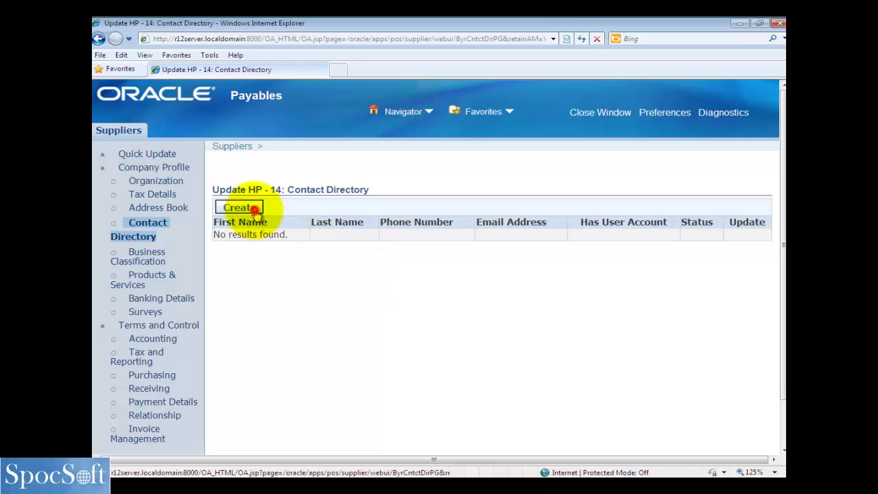
left_click(396, 195)
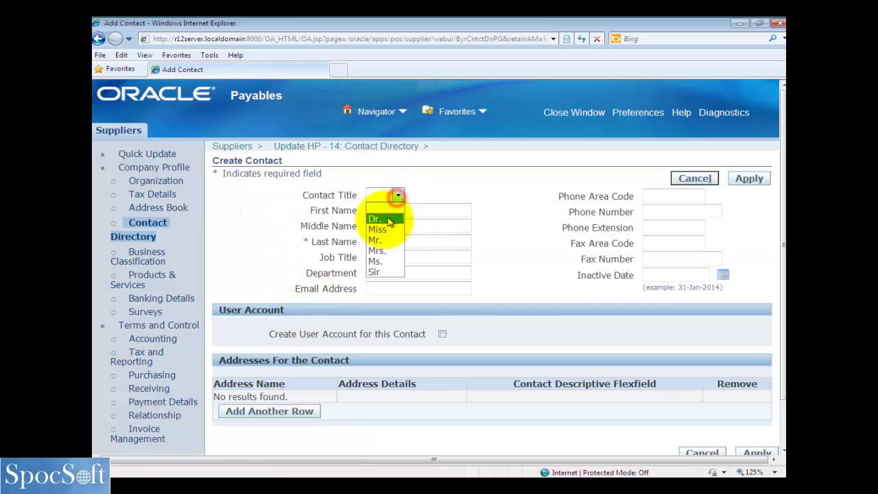
left_click(383, 241)
left_click(383, 213)
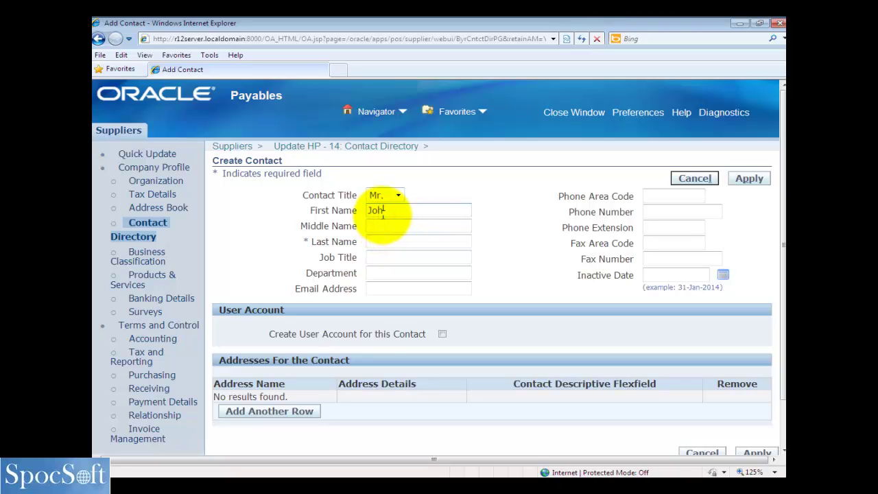
left_click(395, 241)
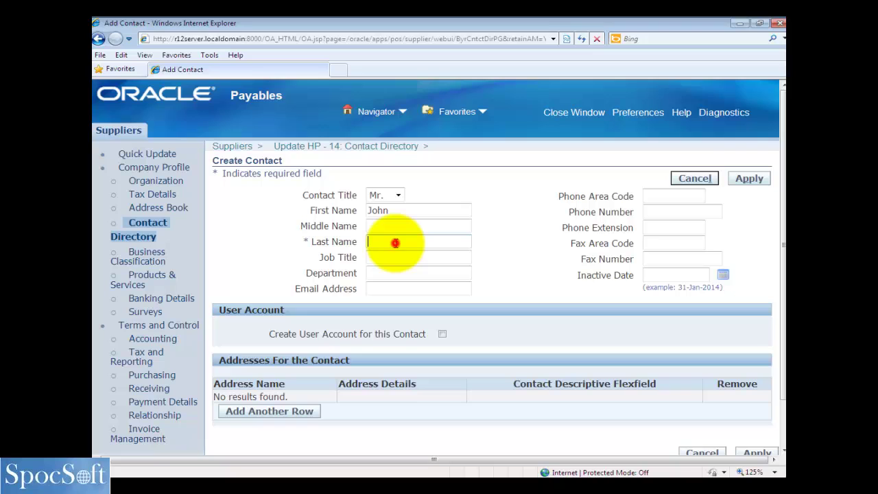
type("Carter")
Tick Create User Account for this Contact and enter the contact's e-mail address.
scroll(772, 254, "down", 2)
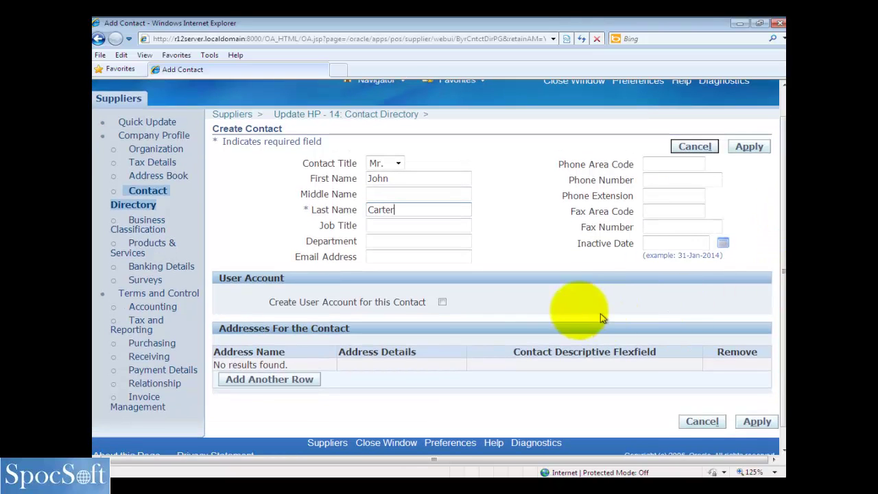
left_click(443, 302)
scroll(781, 235, "down", 2)
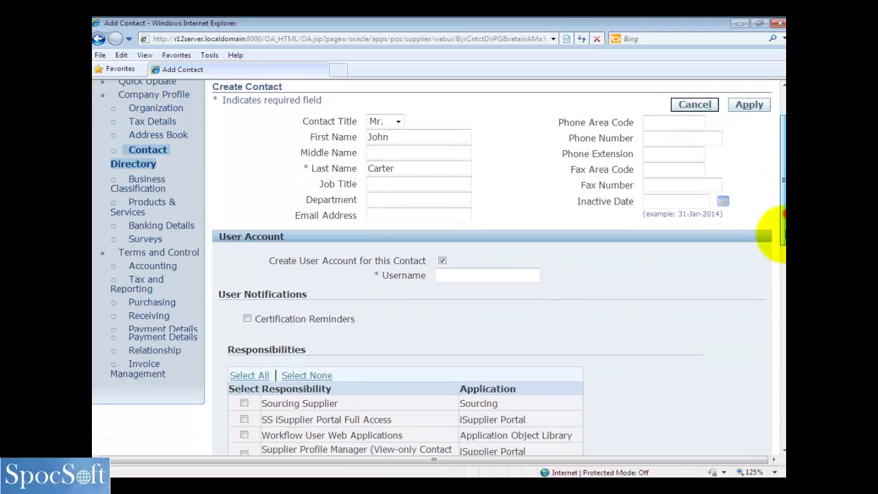
scroll(780, 235, "down", 1)
left_click(377, 197)
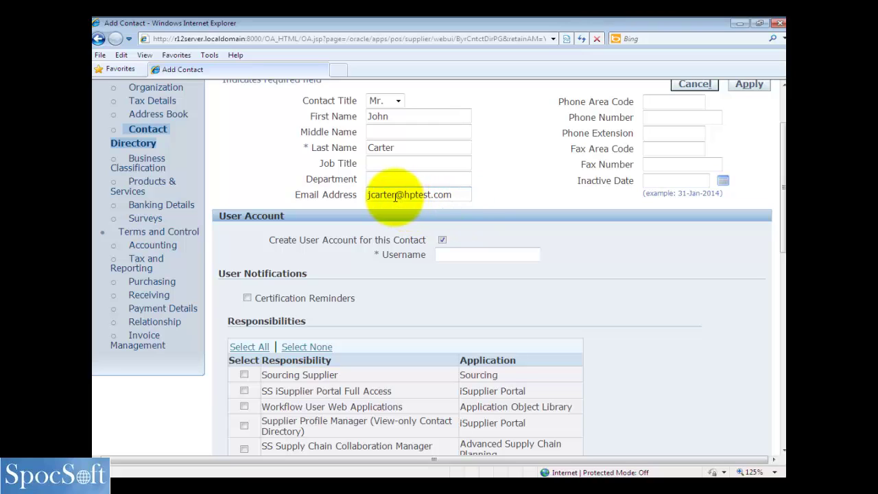
Fill in the account username and swap iSupplier Portal Full Access for SS iSupplier Portal Full Access.
left_click(445, 254)
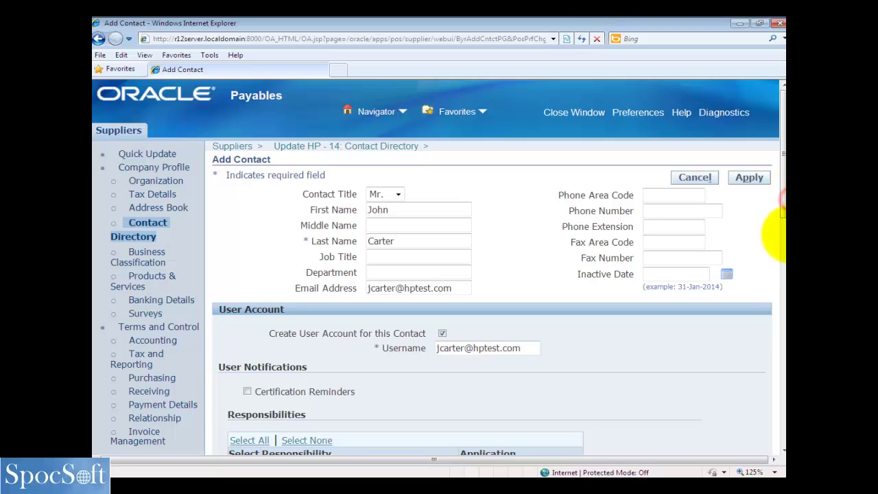
left_click_drag(782, 233, 782, 298)
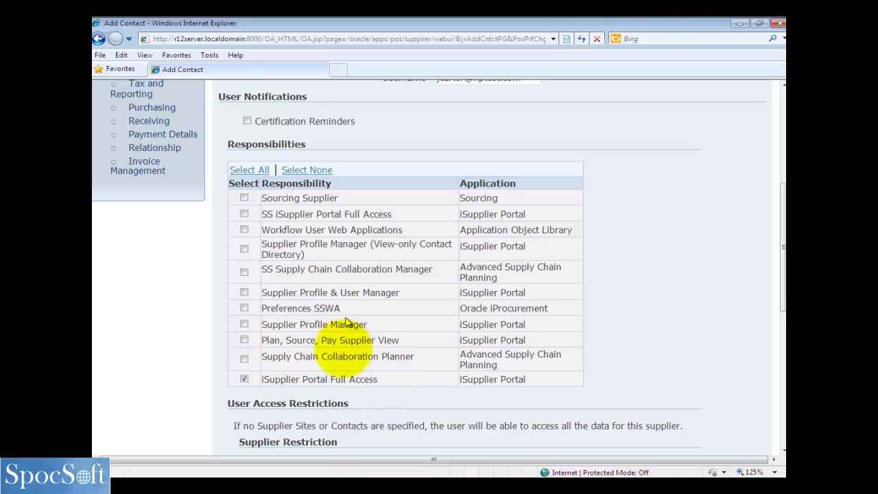
left_click(244, 378)
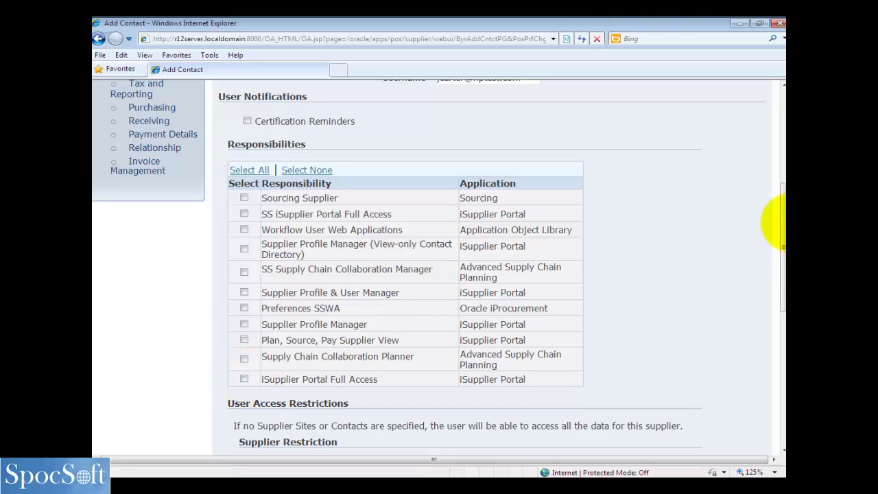
left_click(244, 214)
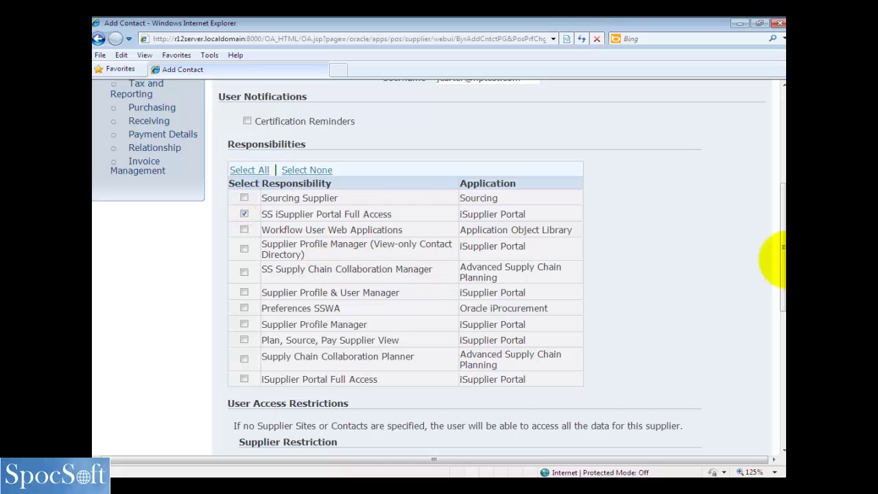
left_click_drag(781, 259, 775, 360)
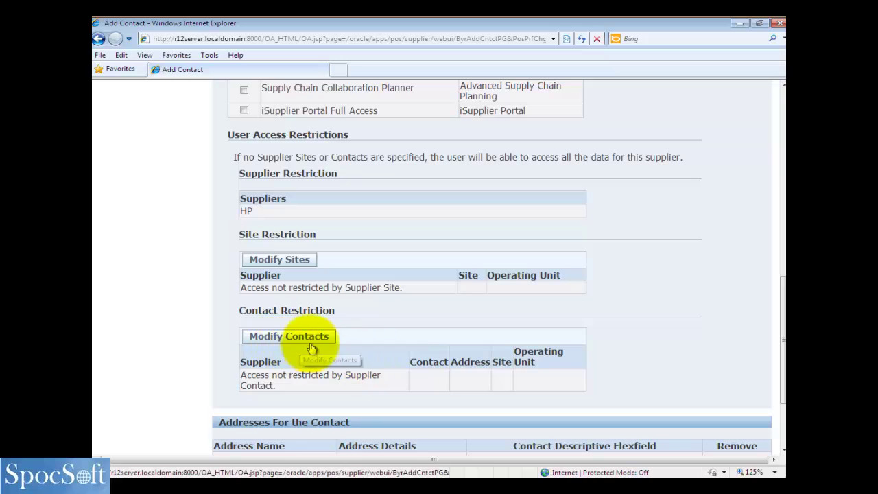
Apply to save the new HP contact and its user account.
left_click(782, 358)
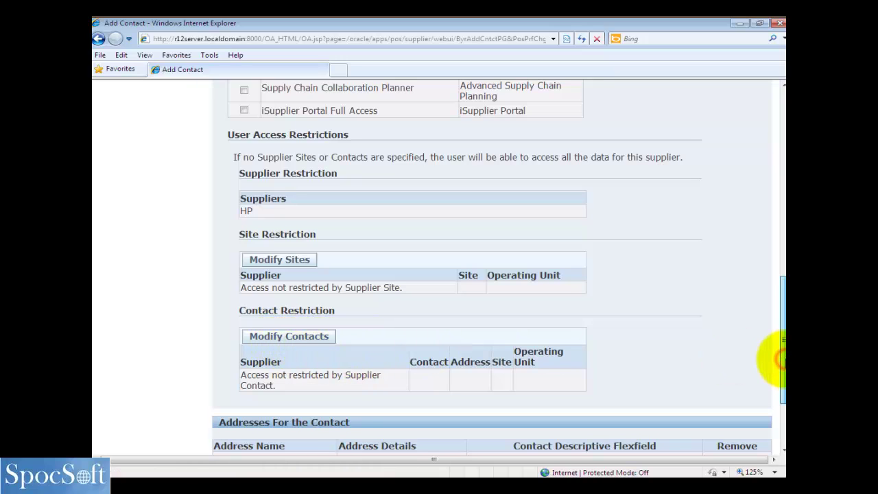
left_click_drag(783, 358, 776, 188)
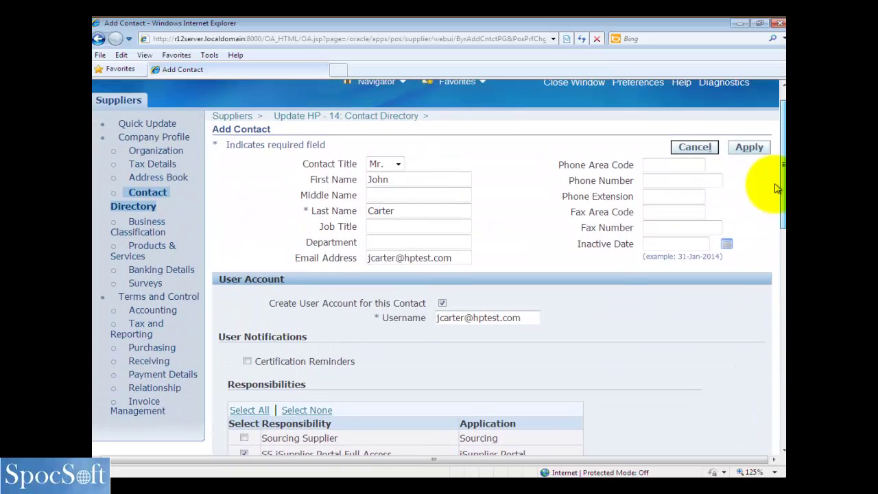
left_click(749, 147)
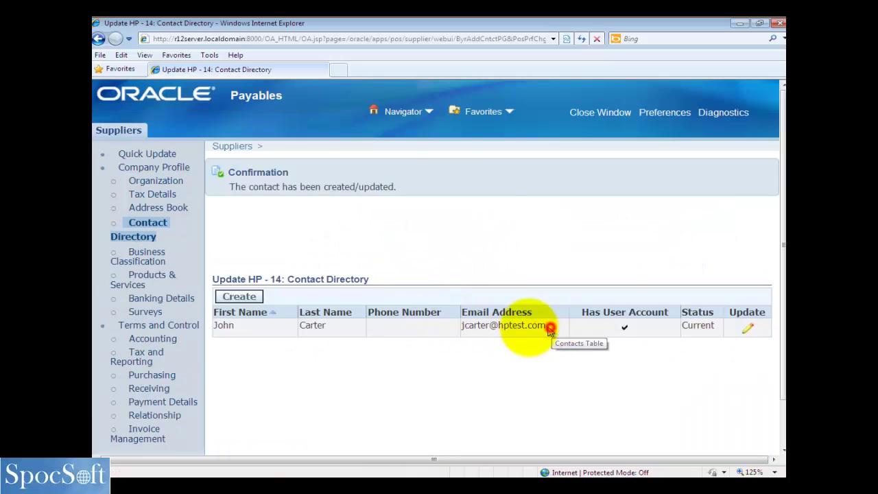
Copy the contact's e-mail address from the Contact Directory and close the window.
left_click_drag(550, 332, 467, 328)
right_click(467, 328)
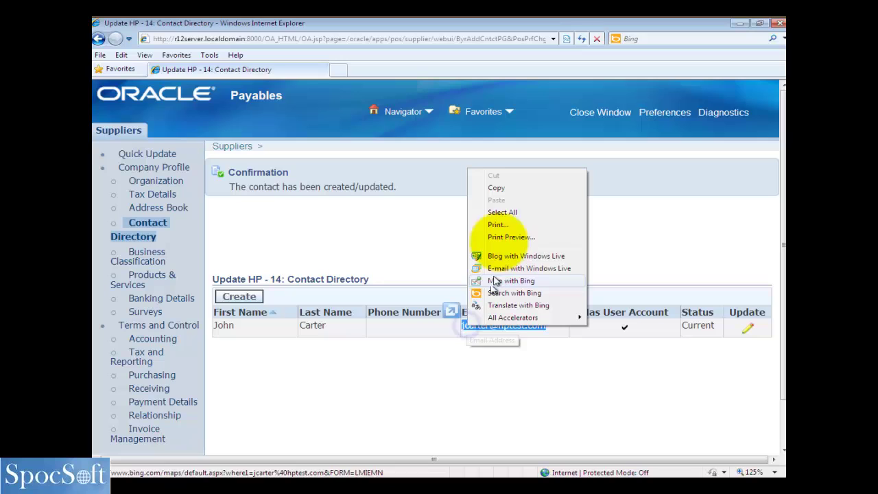
left_click(501, 189)
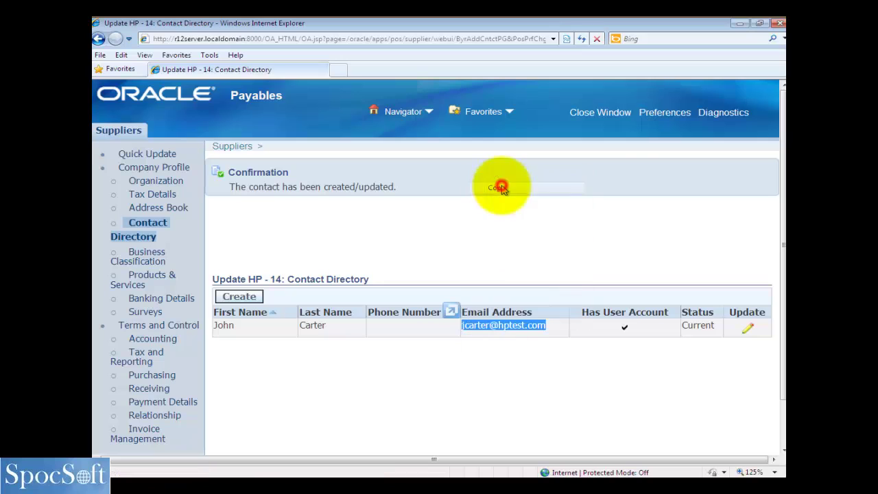
left_click(598, 112)
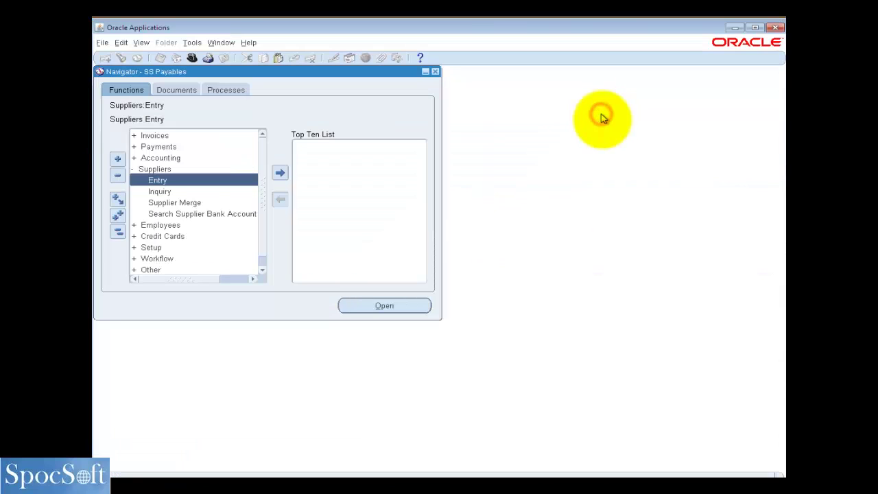
Switch to System Administrator and open the Security > User > Define form.
left_click(192, 58)
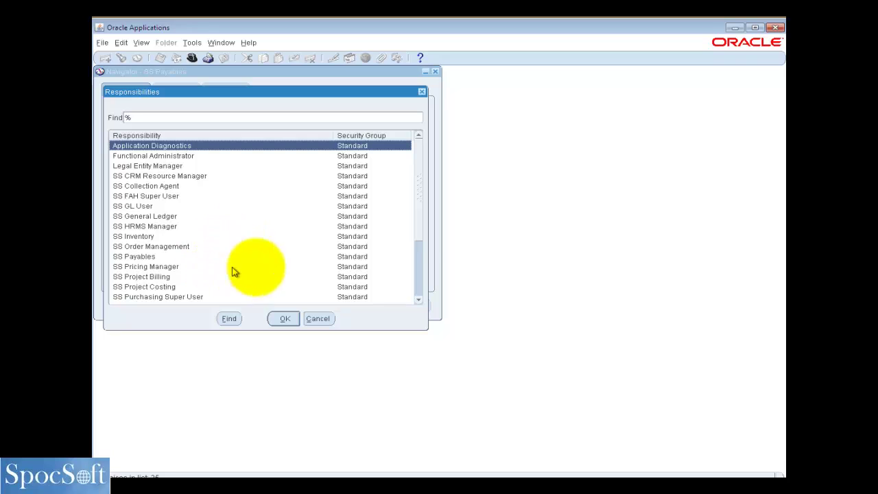
left_click(418, 274)
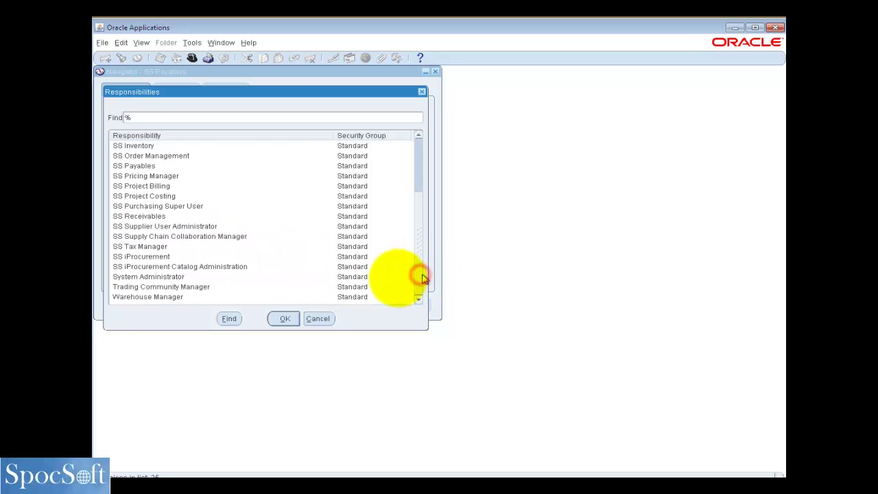
double_click(186, 277)
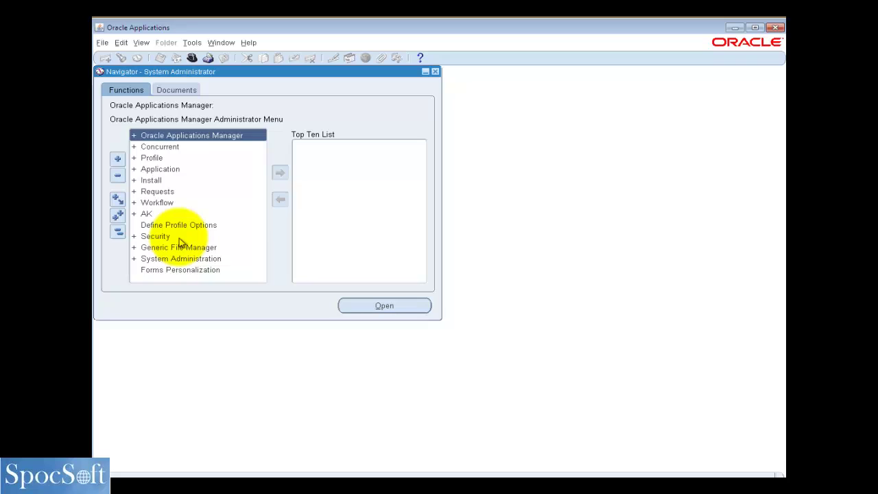
double_click(194, 237)
double_click(172, 245)
double_click(173, 256)
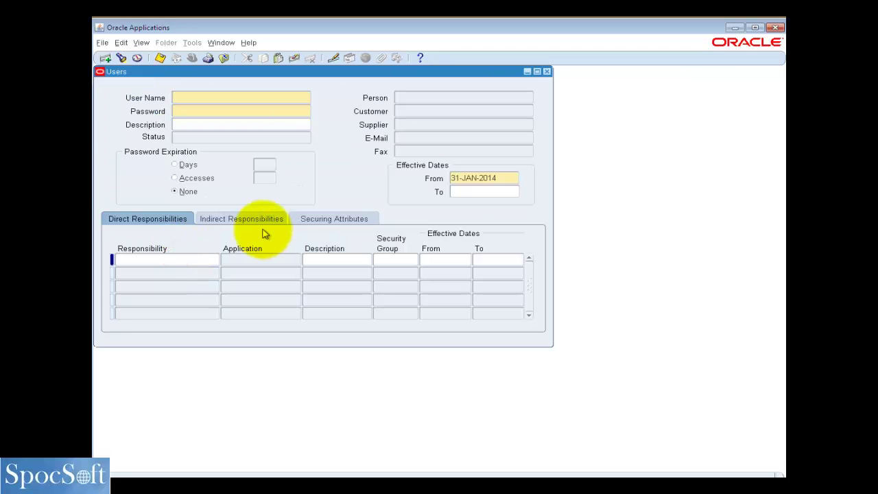
Query the Users form by pasting the copied e-mail as User Name.
key("F11")
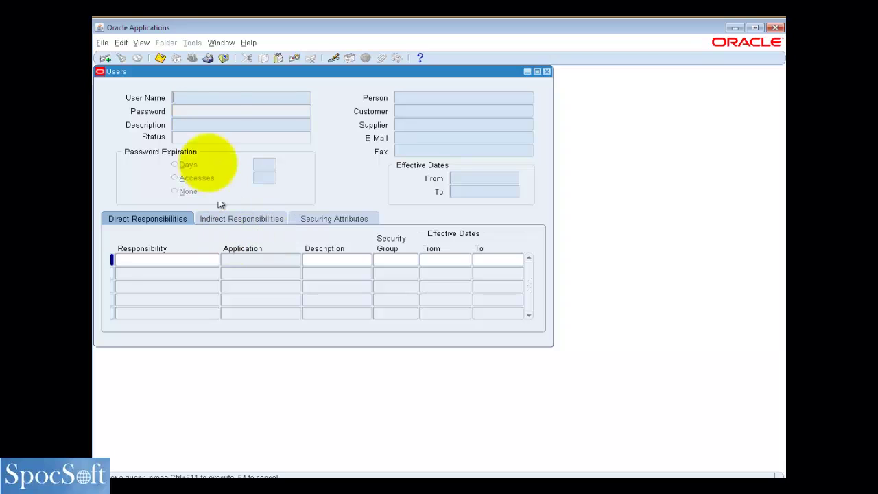
left_click(215, 98)
right_click(226, 98)
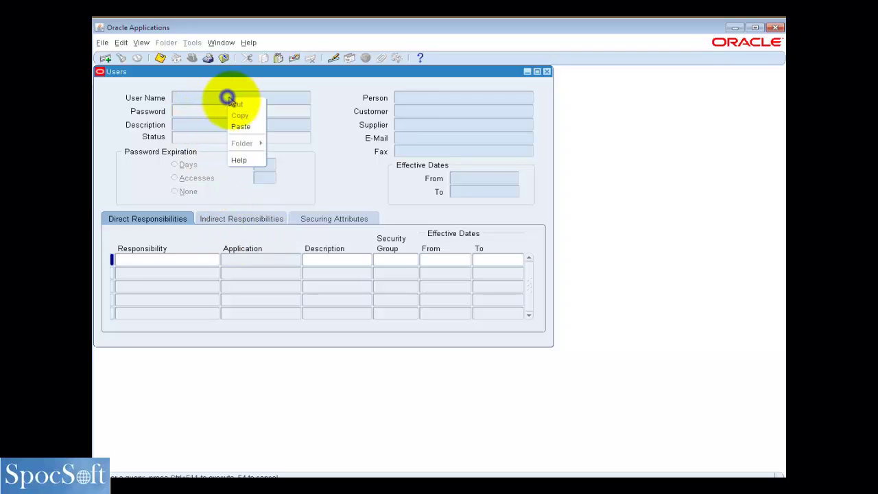
left_click(237, 125)
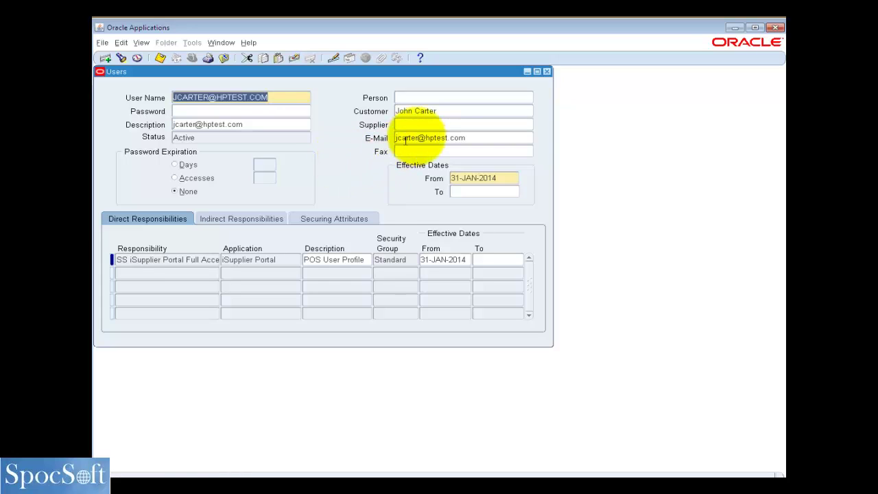
Review the account's customer, e-mail, ICX_SUPPLIER_ORG_ID securing attribute and iSupplier responsibility.
left_click(442, 111)
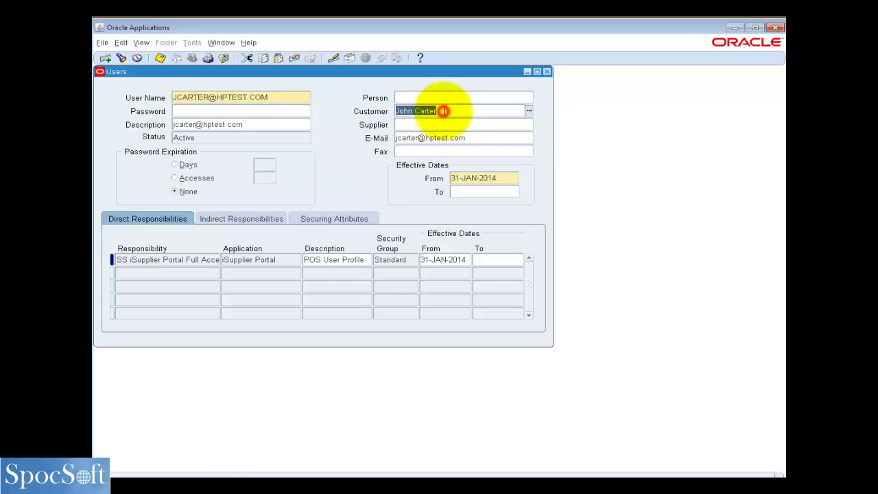
left_click(476, 140)
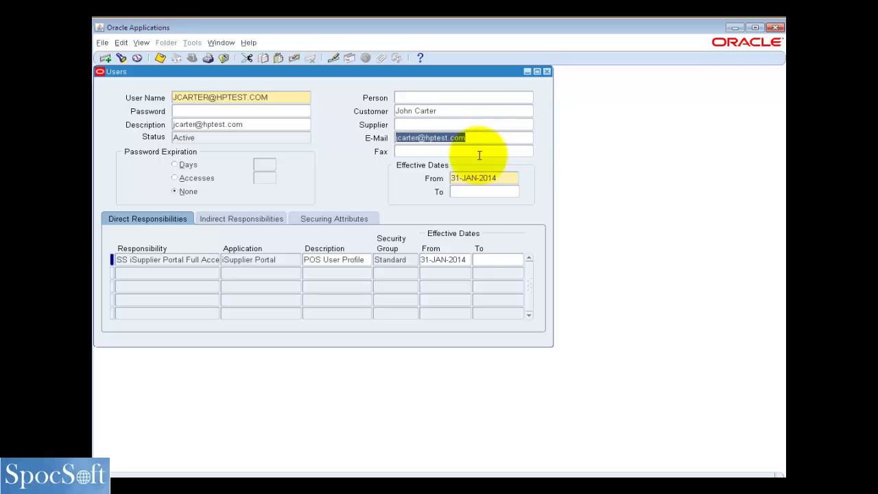
left_click(350, 221)
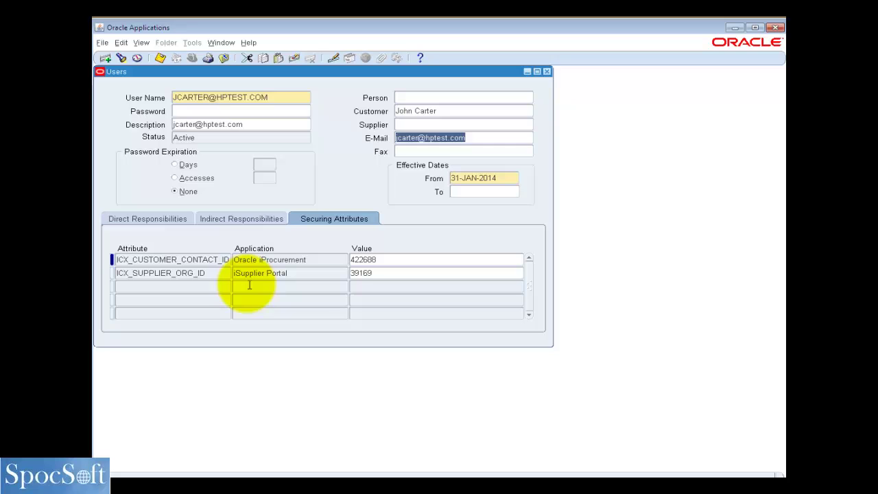
left_click(219, 275)
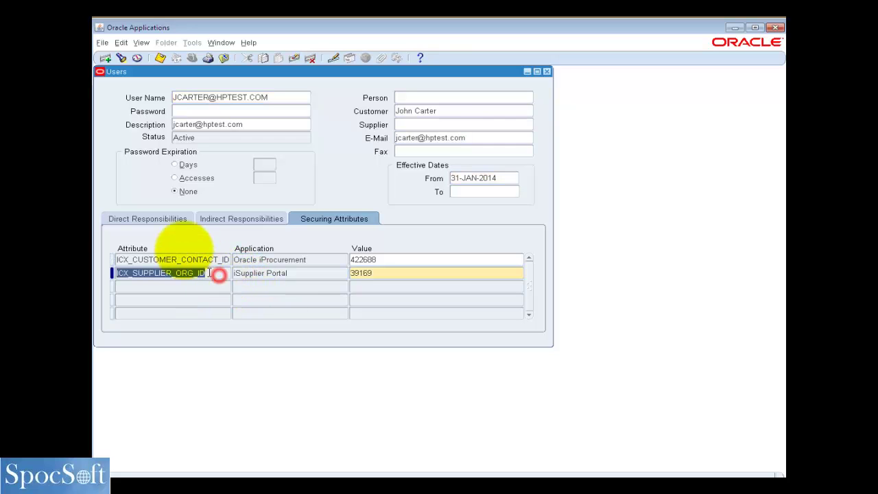
left_click(168, 221)
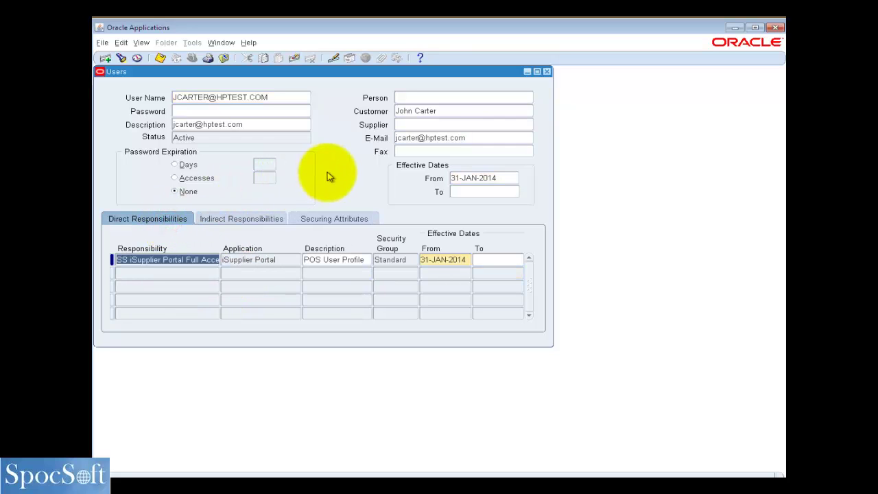